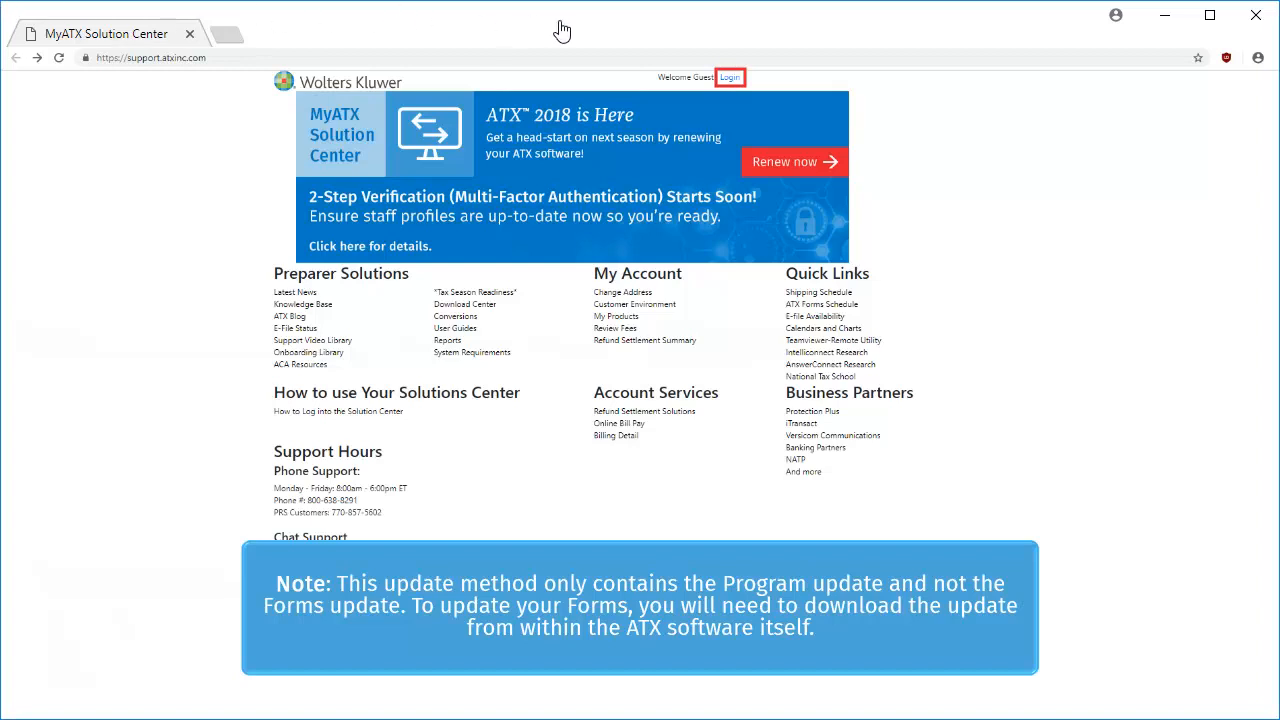
Step: Enter client ID 123456, username Admin and the password on the client login page
left_click(729, 77)
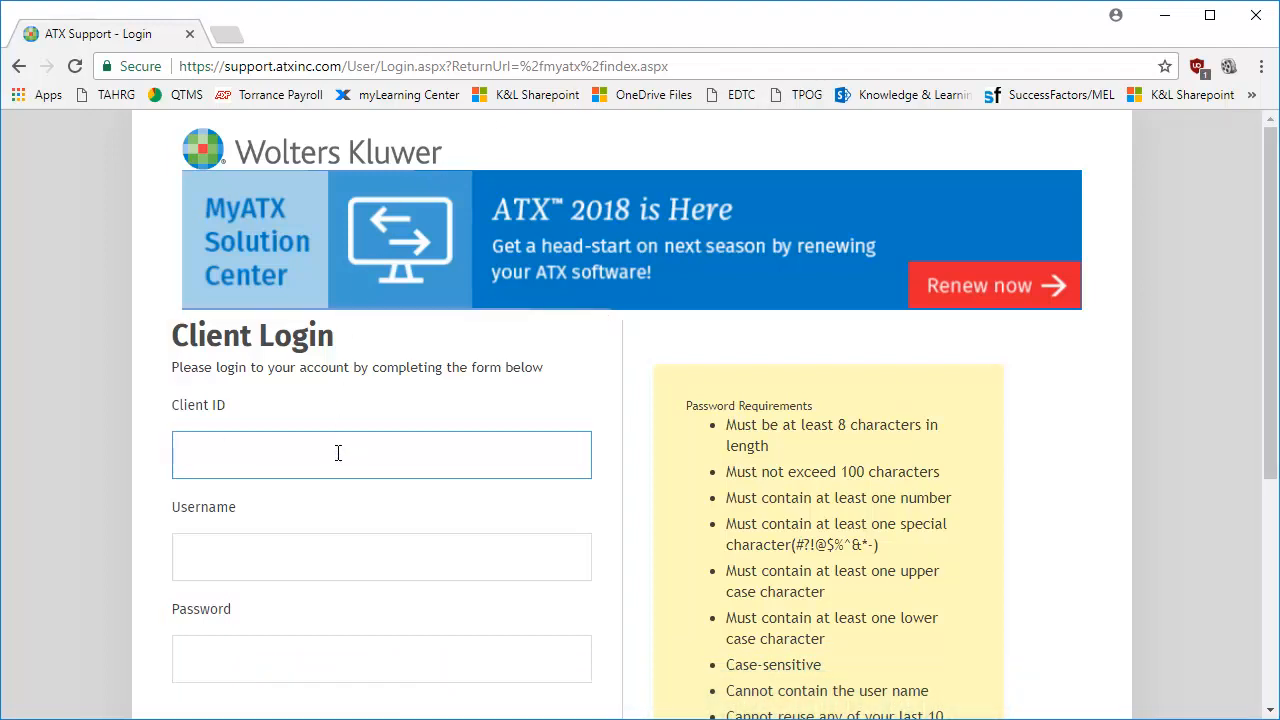
type("123456")
left_click(278, 554)
type("Admin")
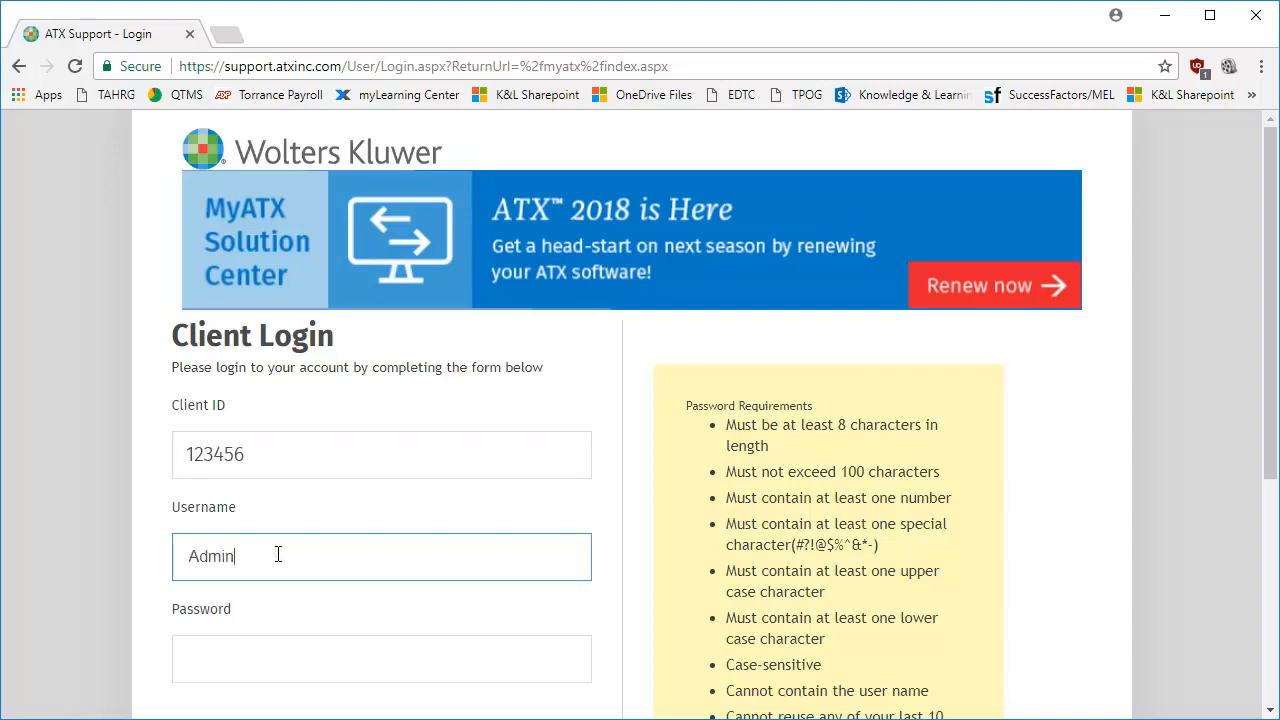
left_click(272, 651)
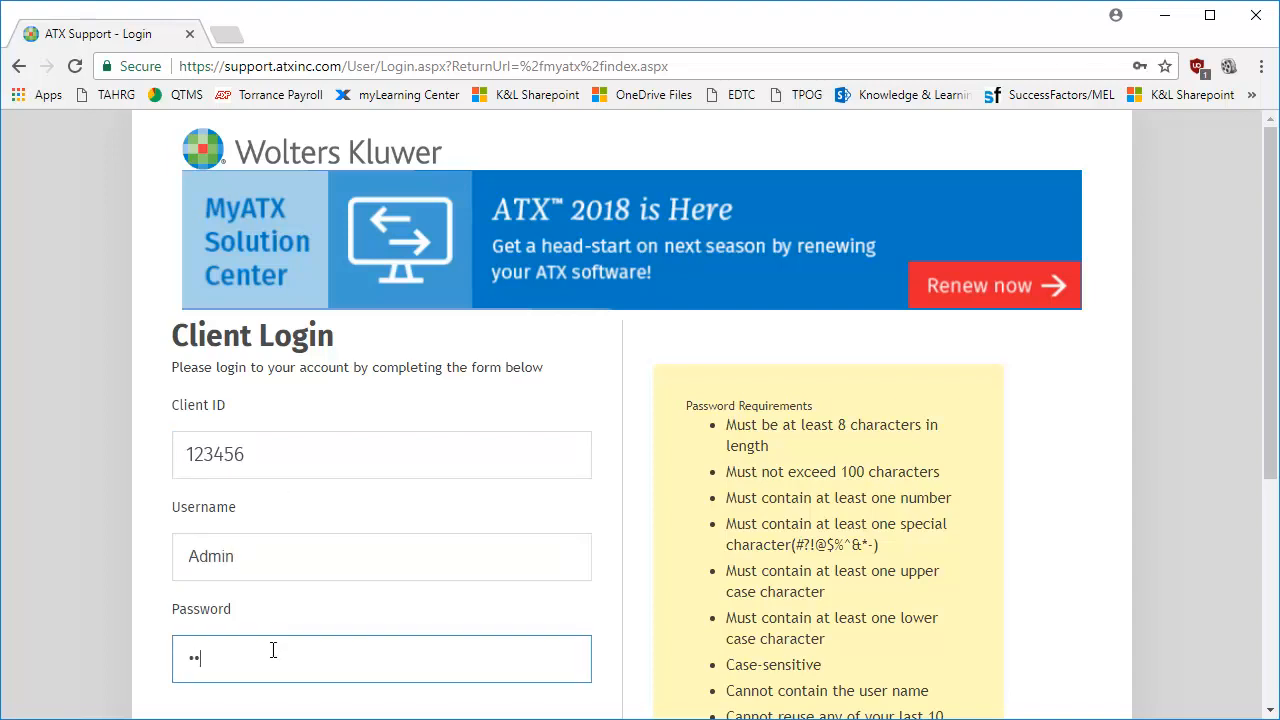
scroll(272, 651, "down", 3)
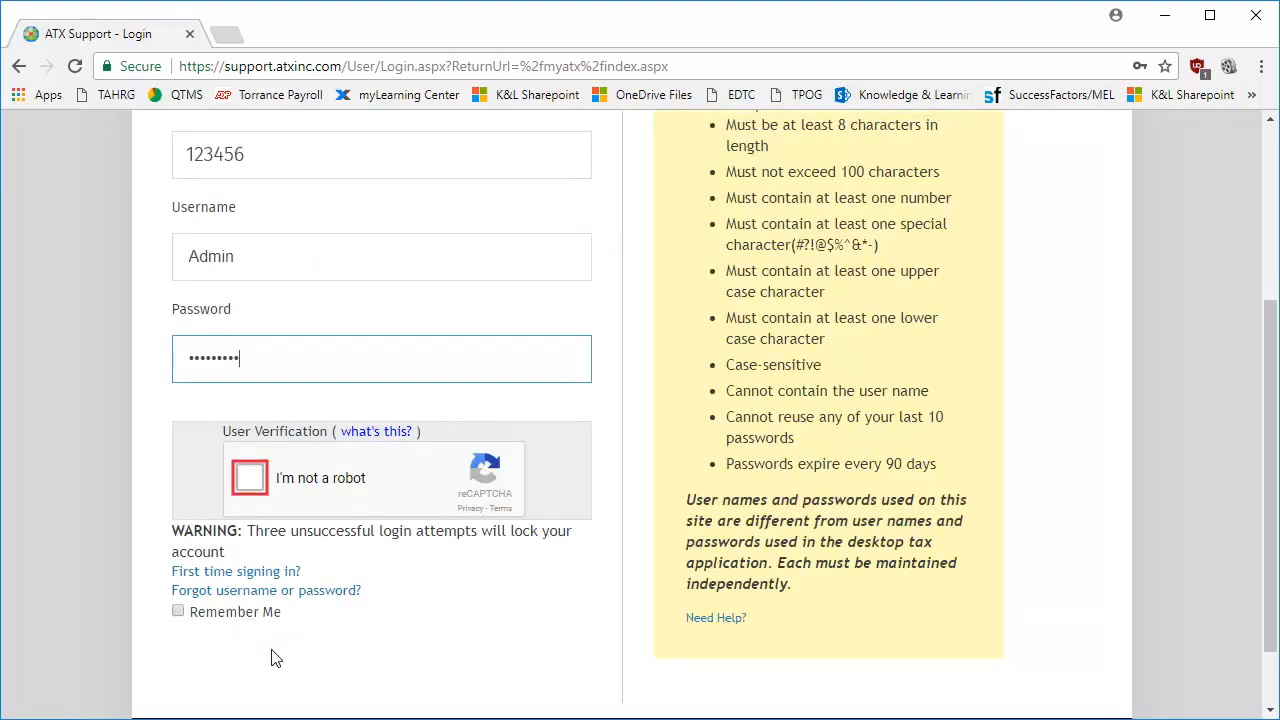
Step: Tick the 'I'm not a robot' check and log in as Admin to the support home page
left_click(249, 478)
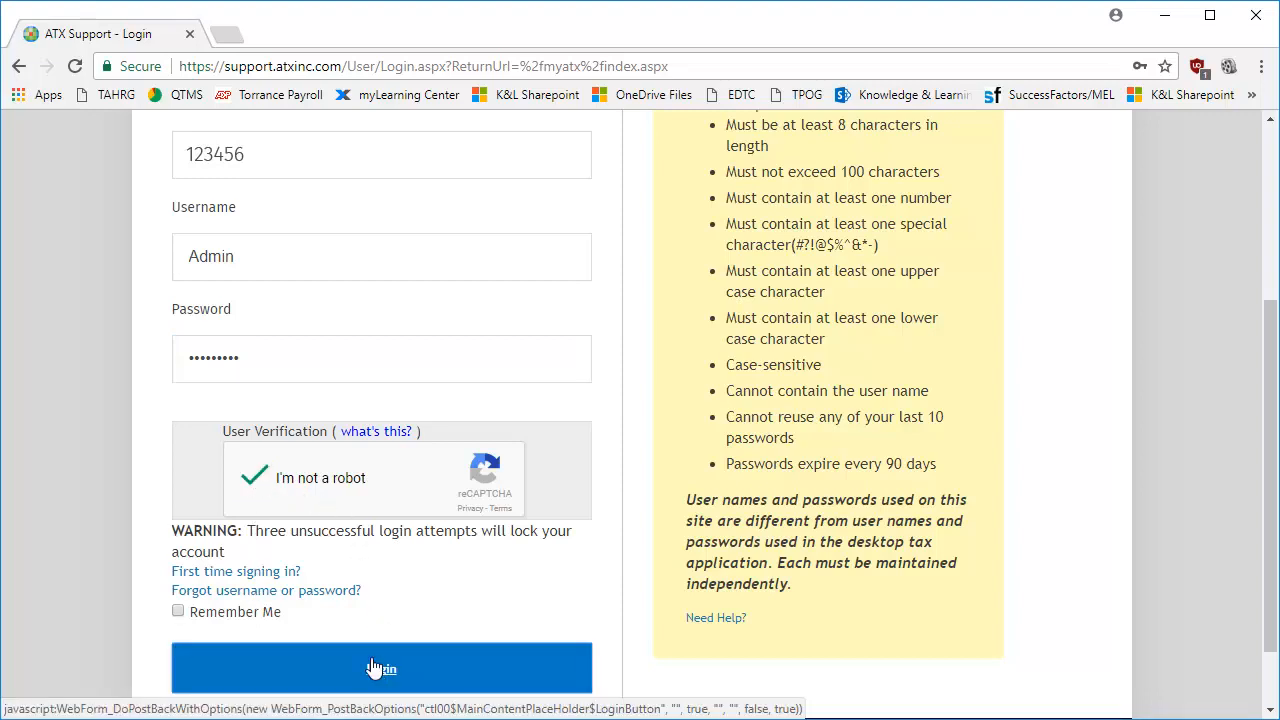
left_click(375, 666)
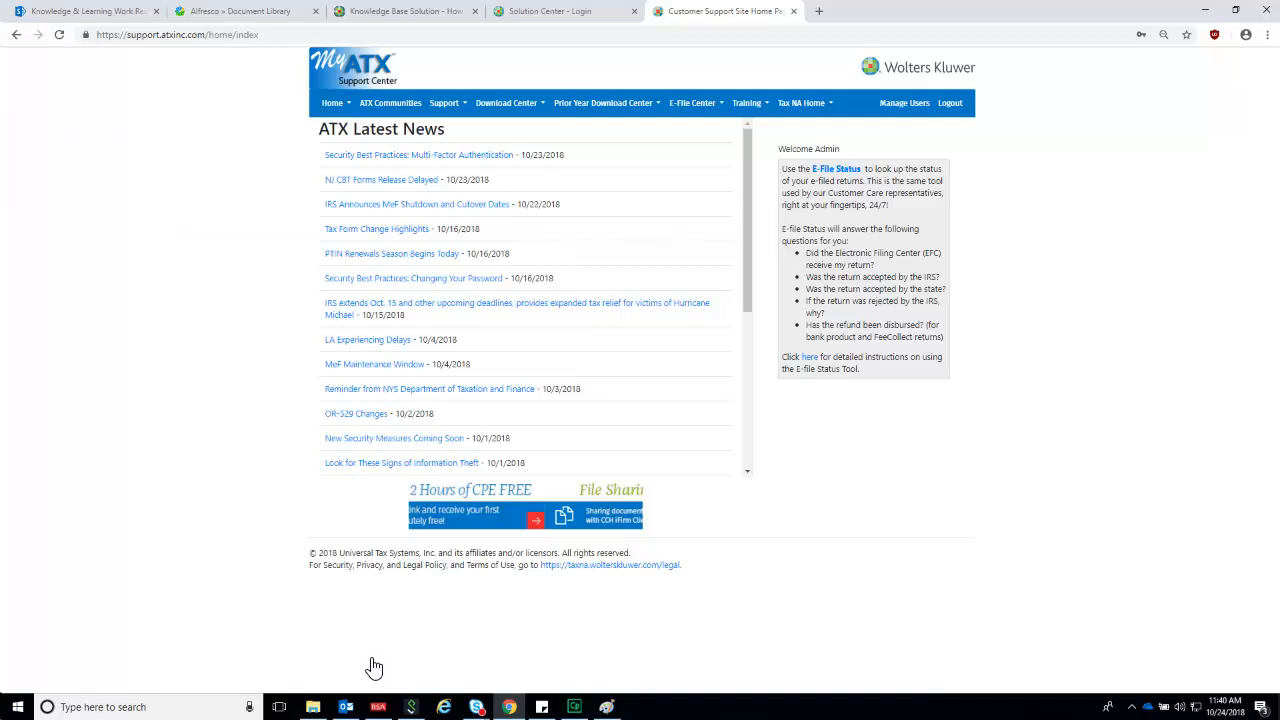
Step: Choose 2017 Tax Updates from the Download Center menu to reach the ATX 2017 updates page
left_click(507, 106)
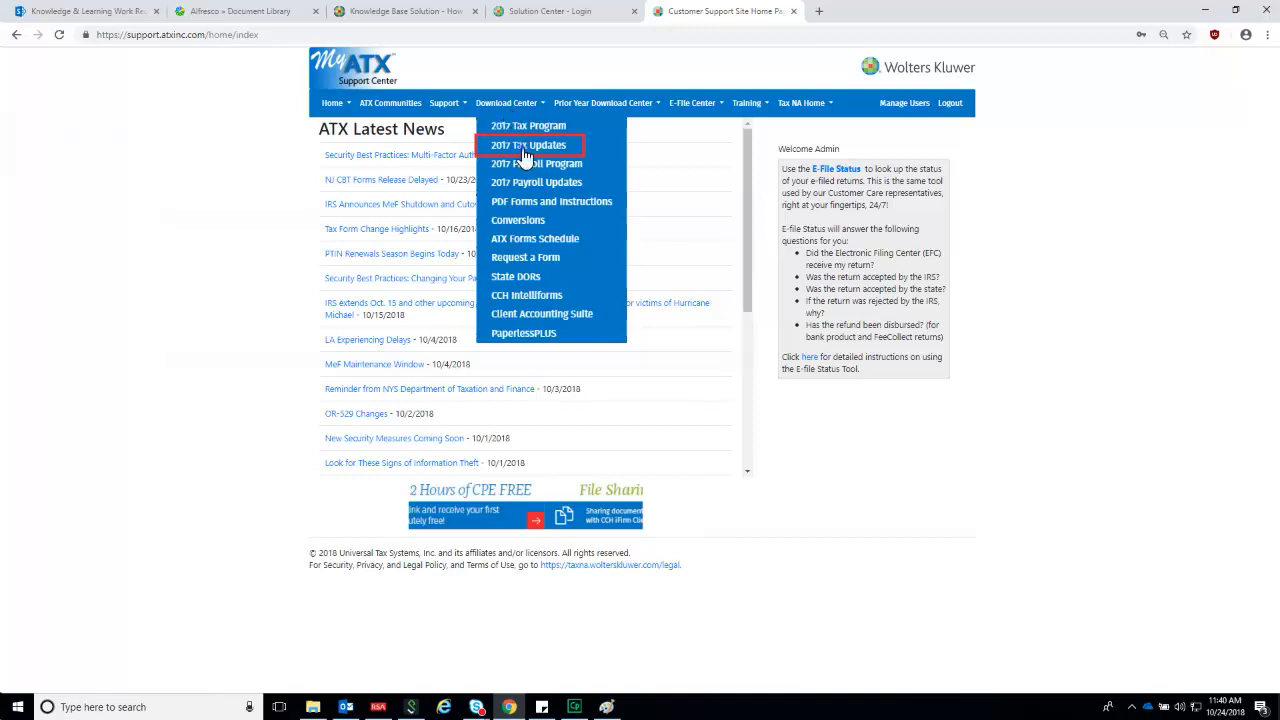
left_click(528, 145)
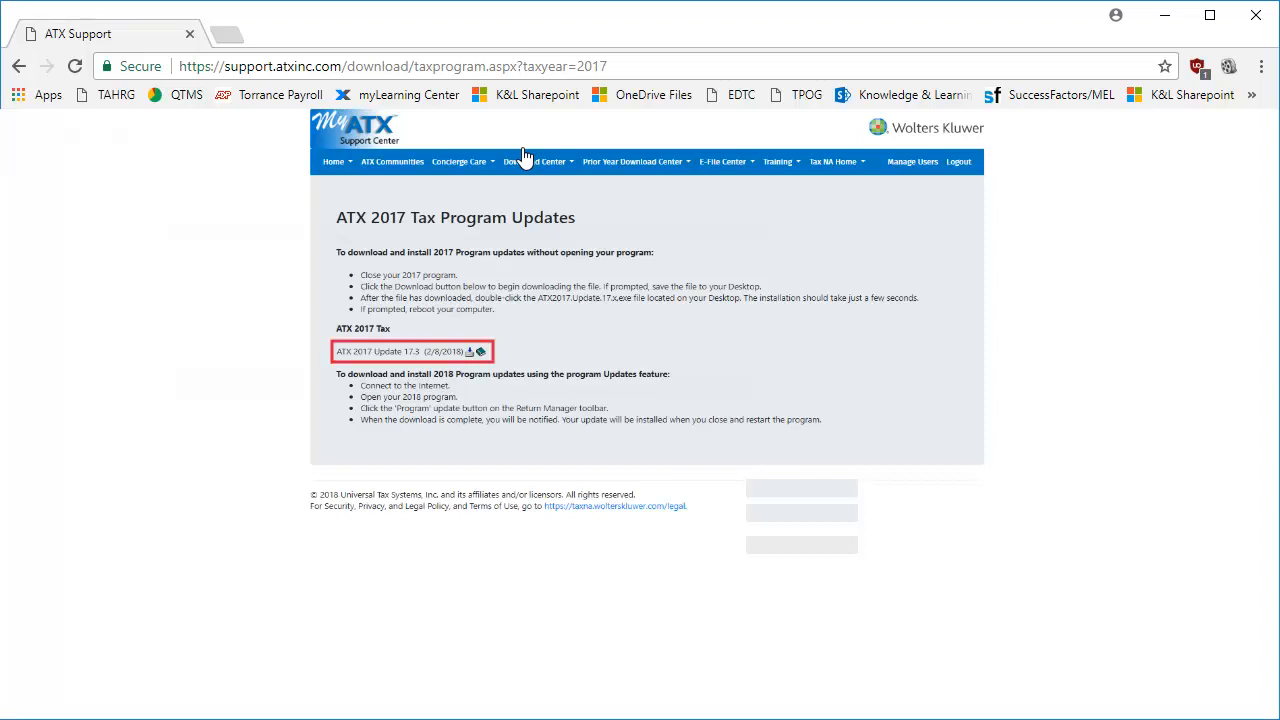
Step: Start downloading the ATX 2017 Update 17.3 installer (ATX17.3.Update.exe) in Chrome
left_click(413, 351)
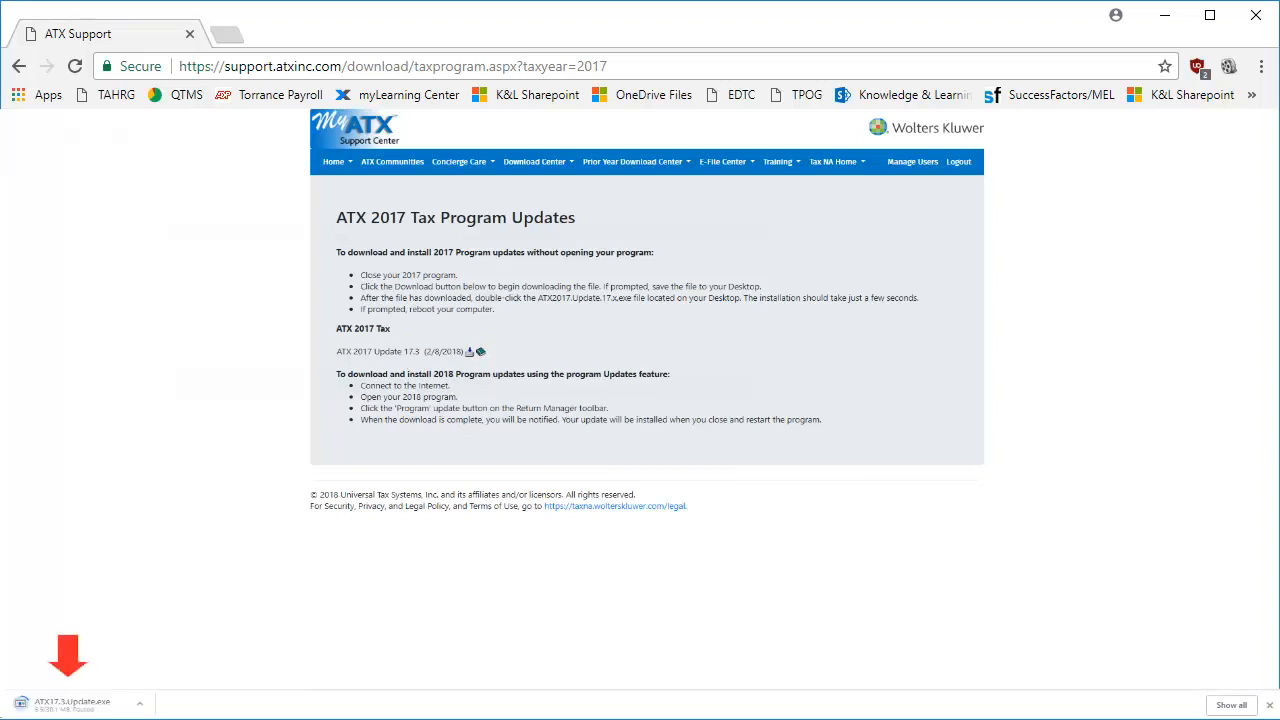